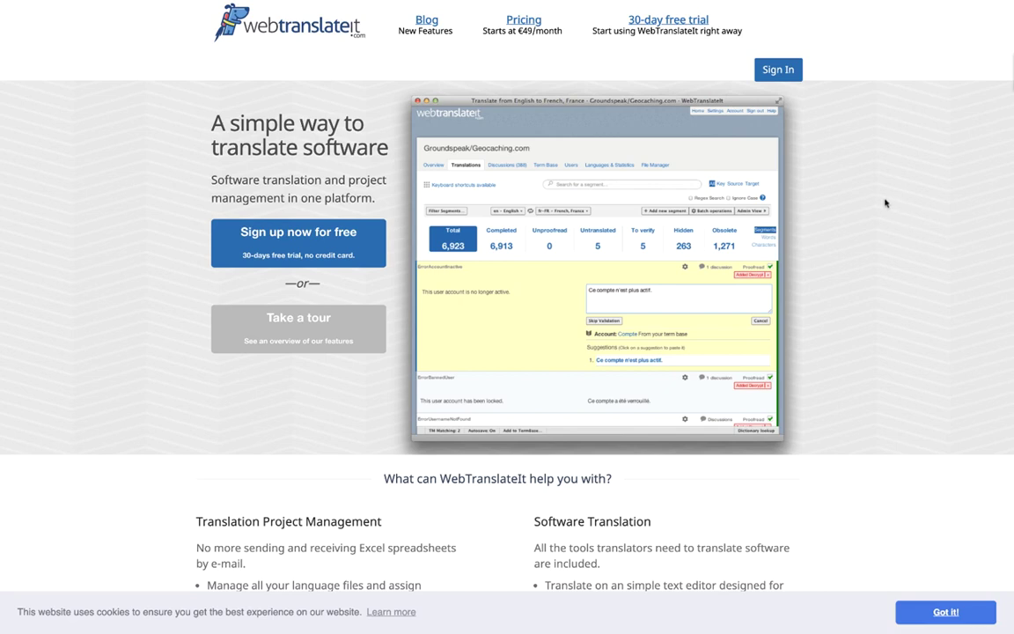
# Sign in to WebTranslateIt with the account e-mail and password
pyautogui.click(789, 76)
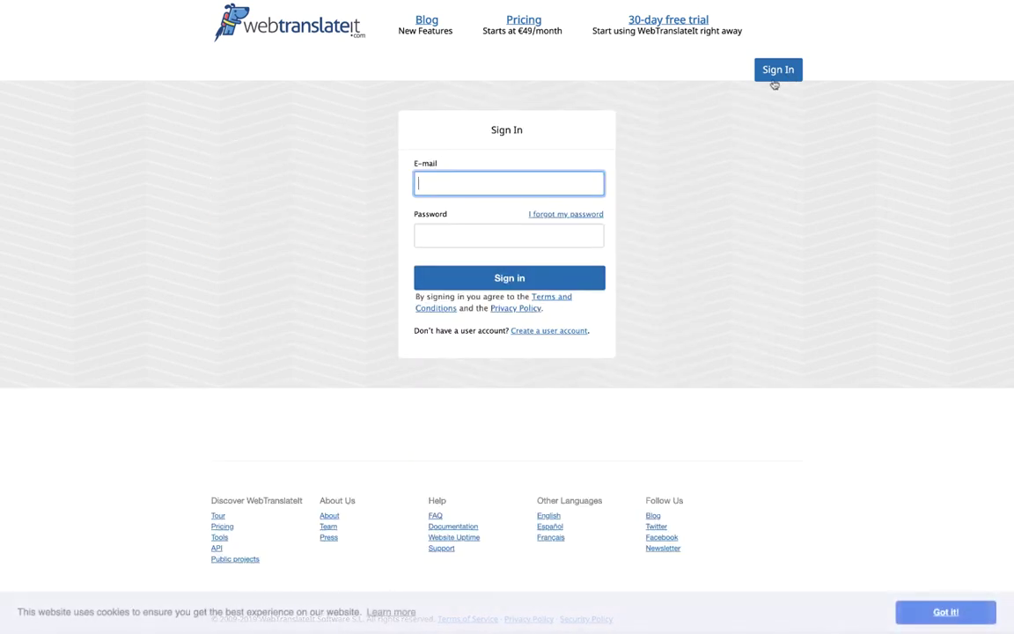
pyautogui.click(541, 180)
pyautogui.click(546, 211)
pyautogui.press('Tab')
pyautogui.hotkey('ctrl', 'v')
pyautogui.click(475, 282)
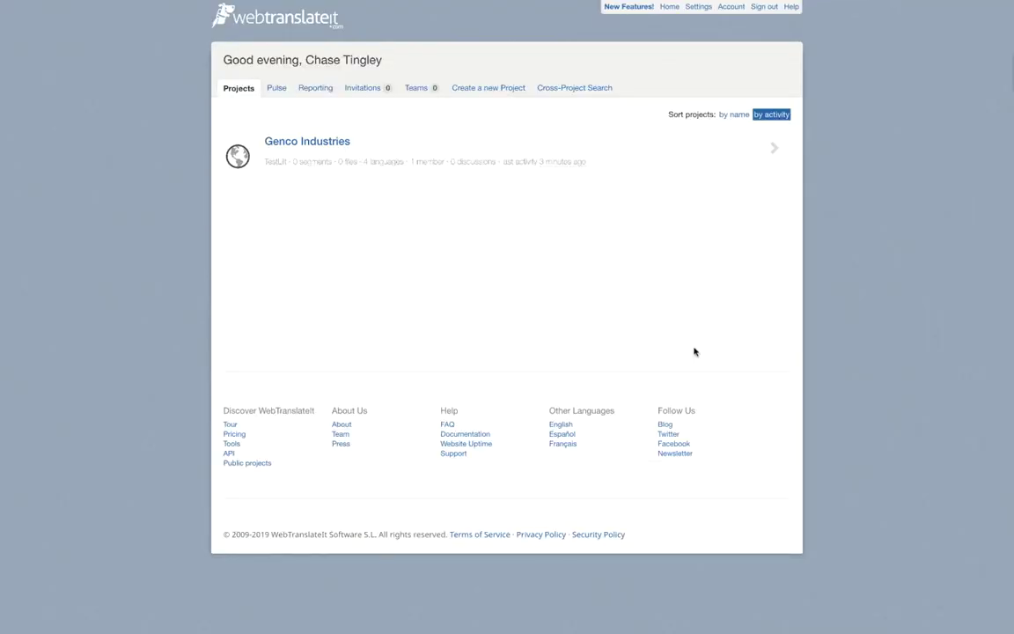
# Copy the private, read-write project API key from the Genco Industries project's settings
pyautogui.click(324, 147)
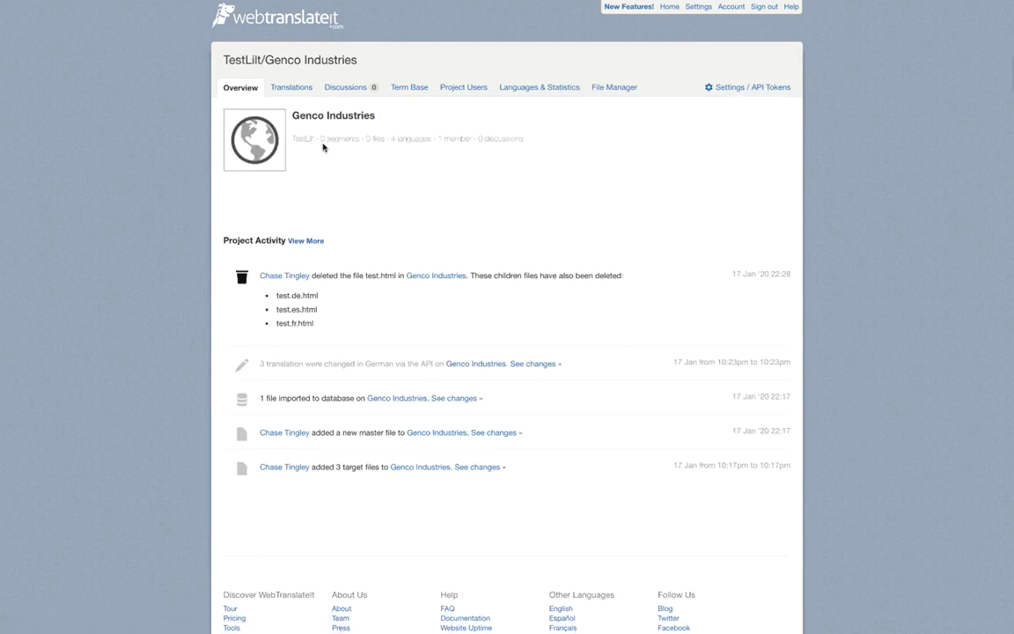
pyautogui.click(748, 94)
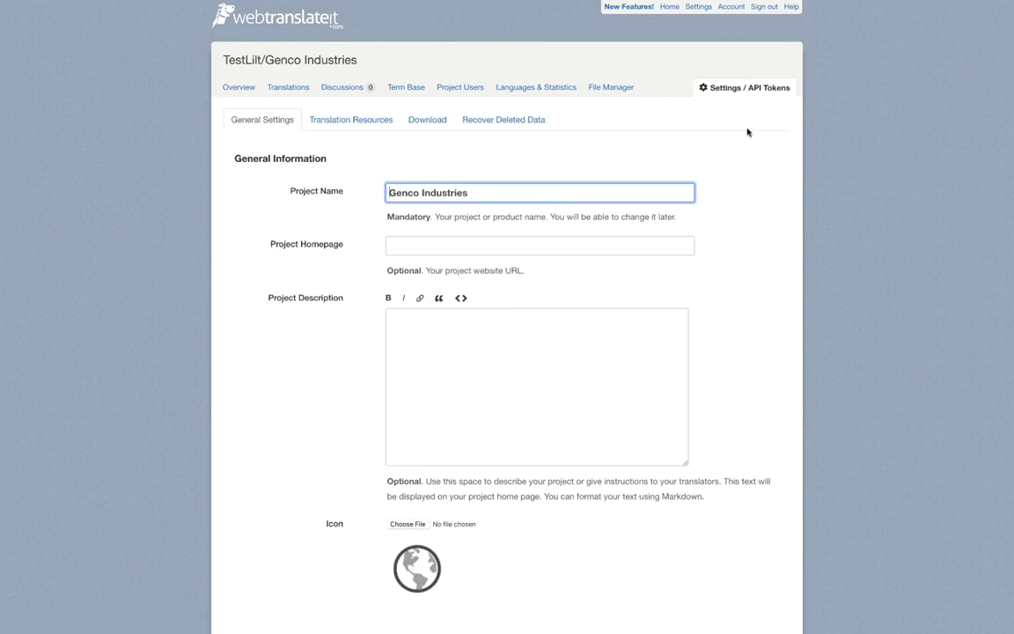
pyautogui.scroll(-1, 741, 240)
pyautogui.scroll(-10, 741, 239)
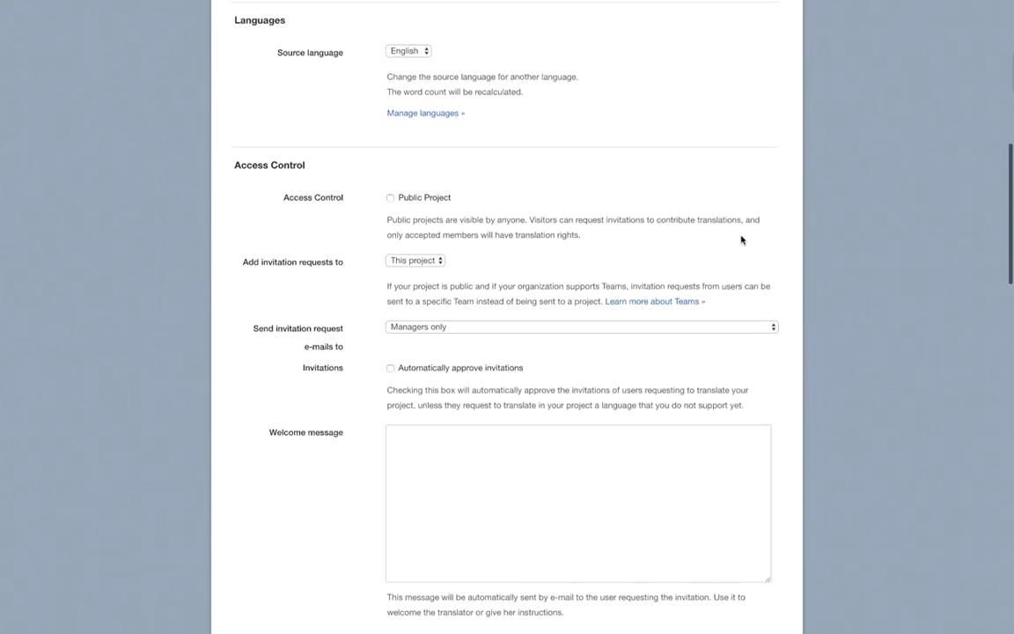
pyautogui.scroll(-3, 741, 236)
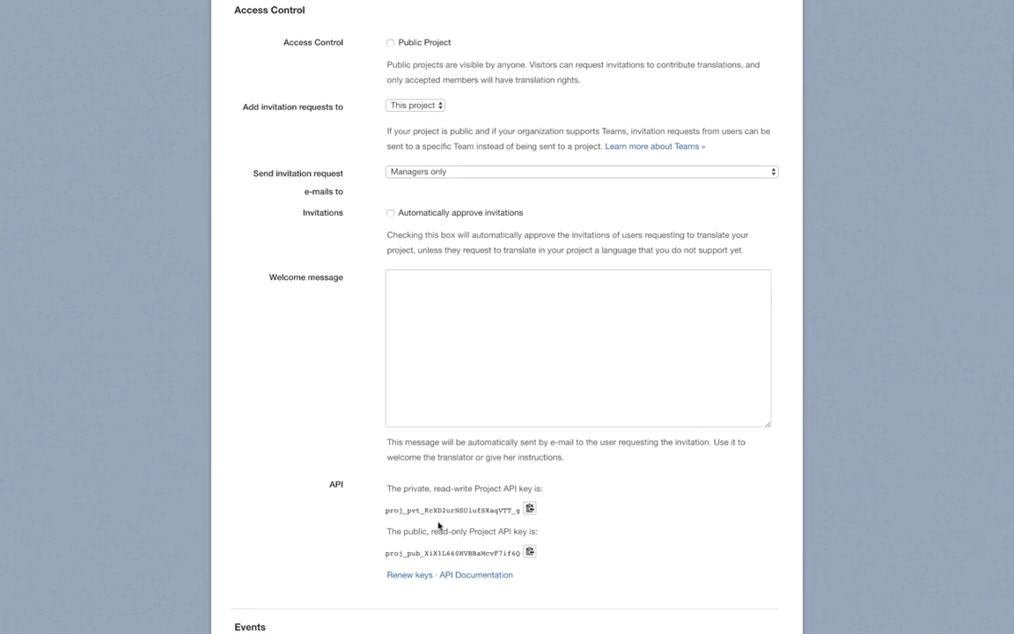
pyautogui.moveTo(390, 509); pyautogui.dragTo(519, 510)
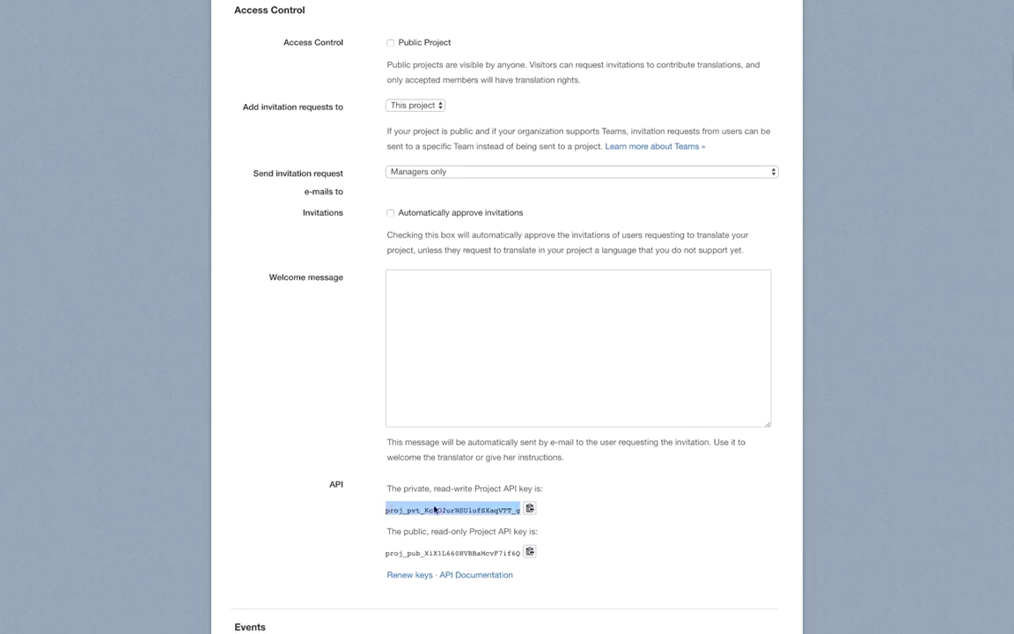
pyautogui.click(530, 510)
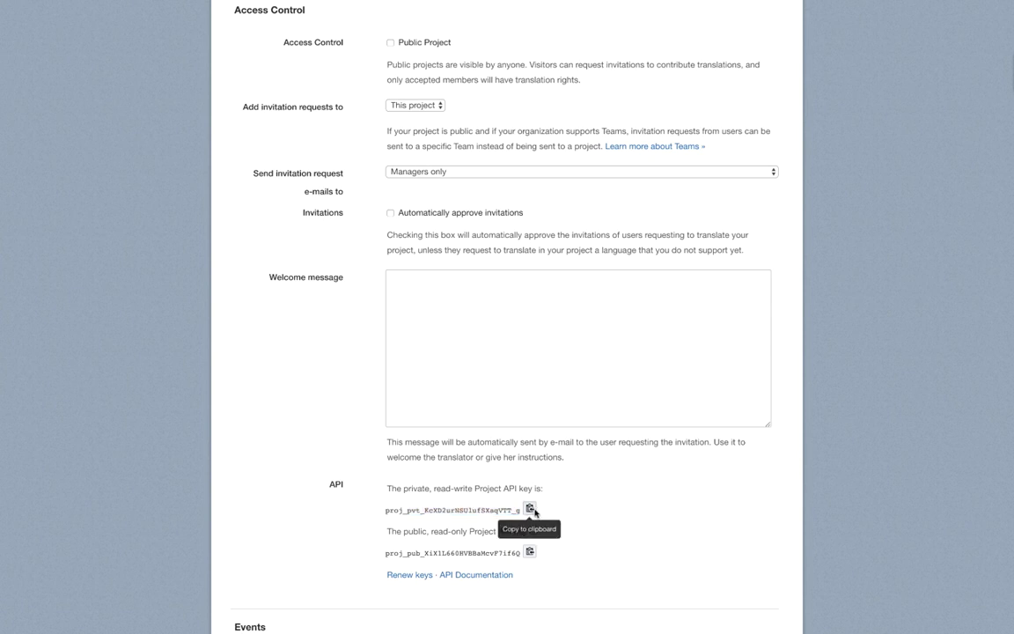
# Check the Genco Industries project's languages and the form for adding a new target language, then return to the language list
pyautogui.scroll(15, 552, 513)
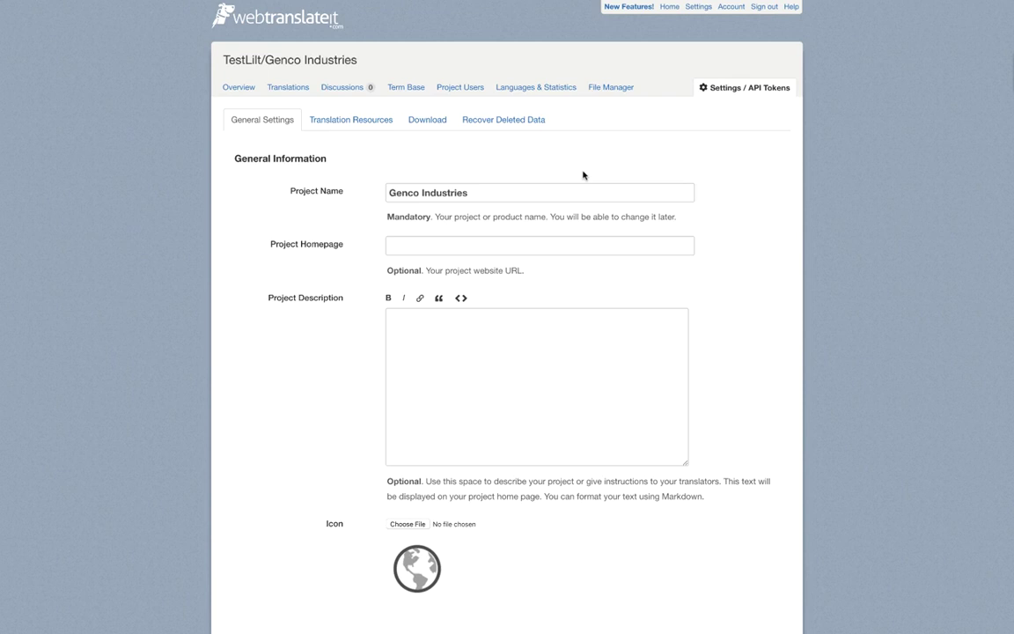
pyautogui.click(543, 96)
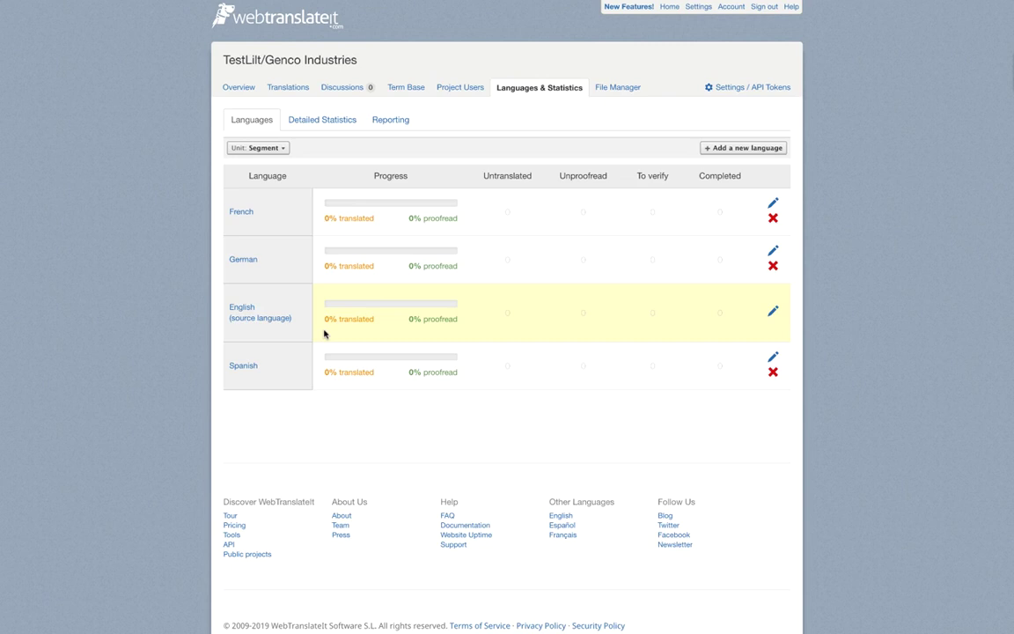
pyautogui.click(732, 151)
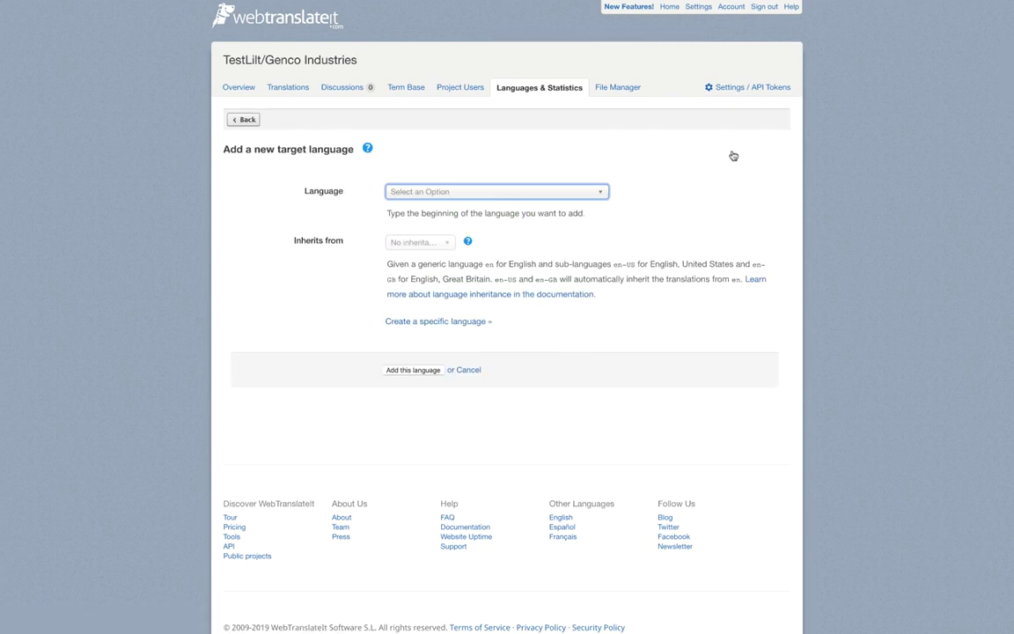
pyautogui.click(243, 119)
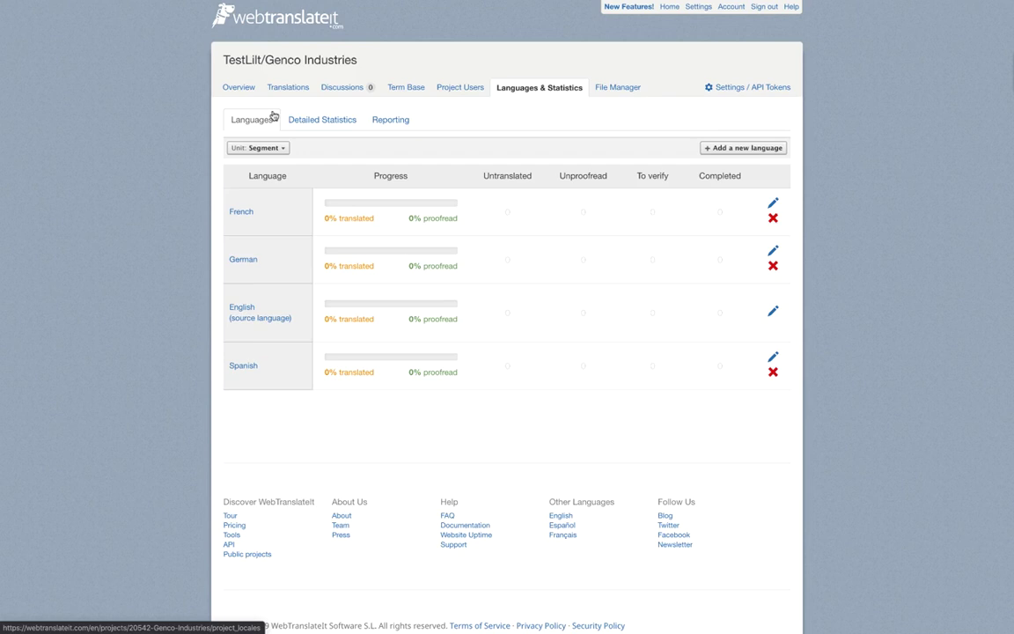
# Upload test.html from the Downloads folder as the project's English master language file
pyautogui.click(620, 91)
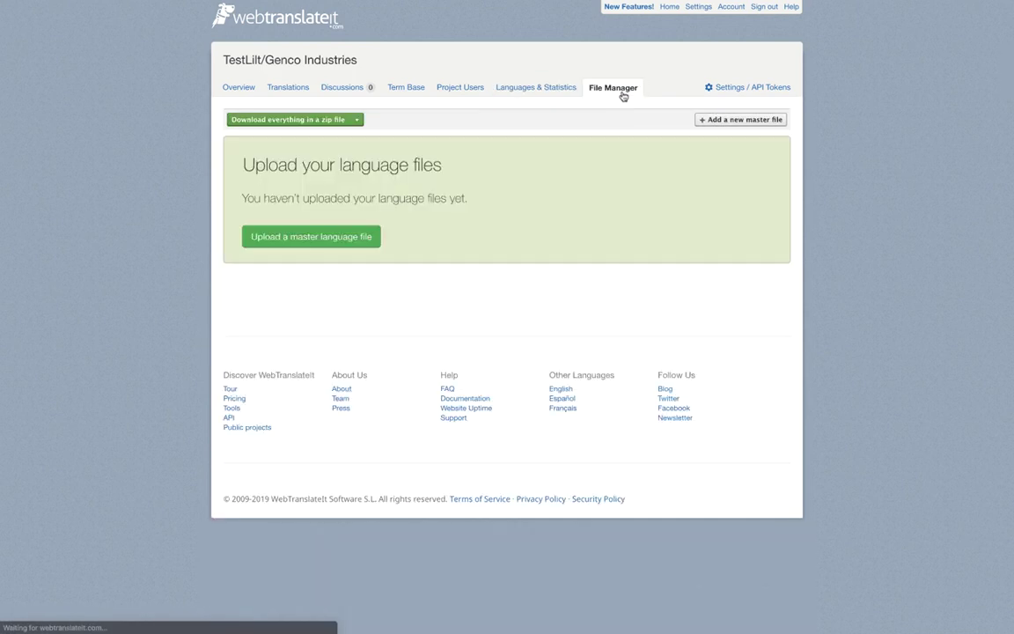
pyautogui.click(365, 238)
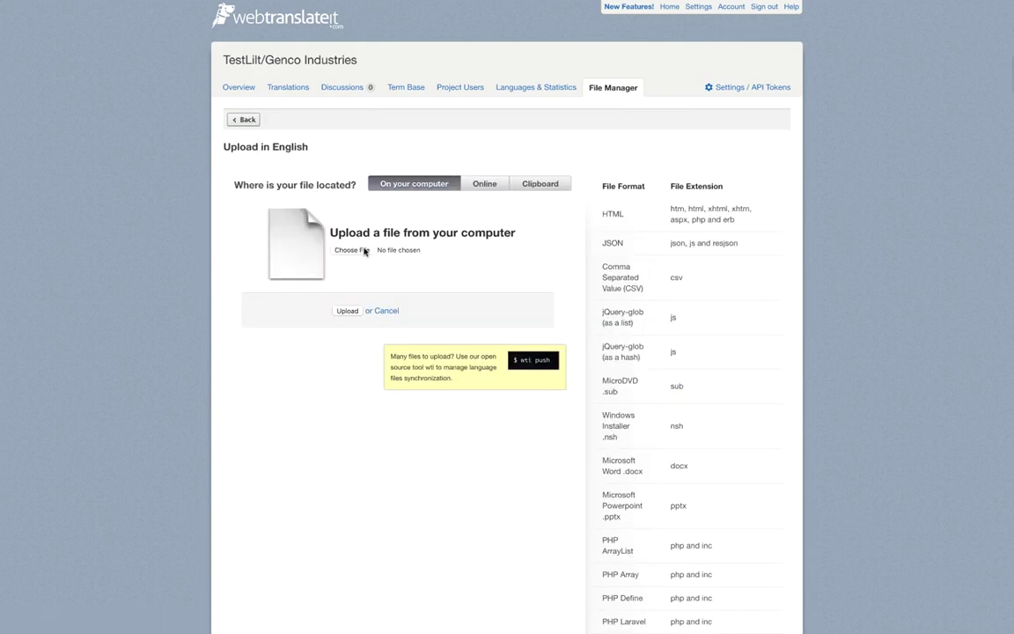
pyautogui.click(365, 251)
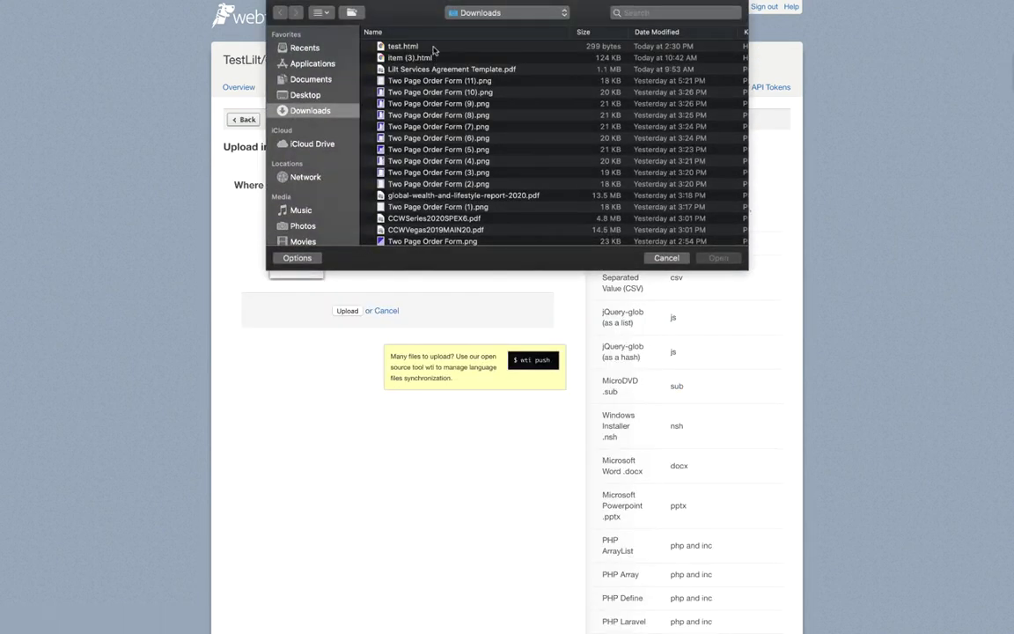
pyautogui.click(434, 47)
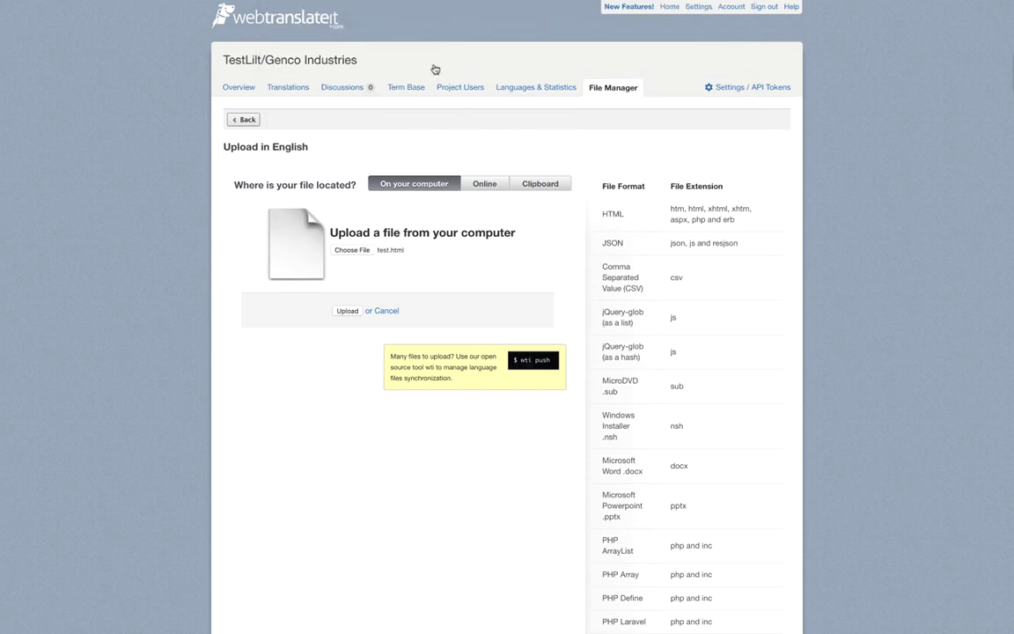
pyautogui.click(348, 311)
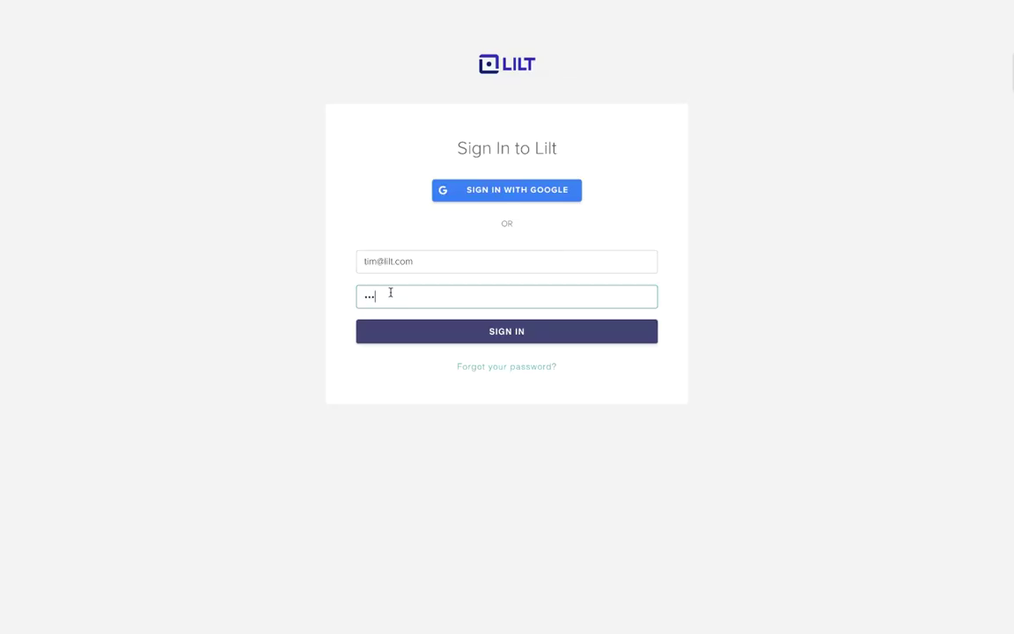
# Sign in to Lilt with the account password and open the English to French project's document for translation
pyautogui.write('•••••••')
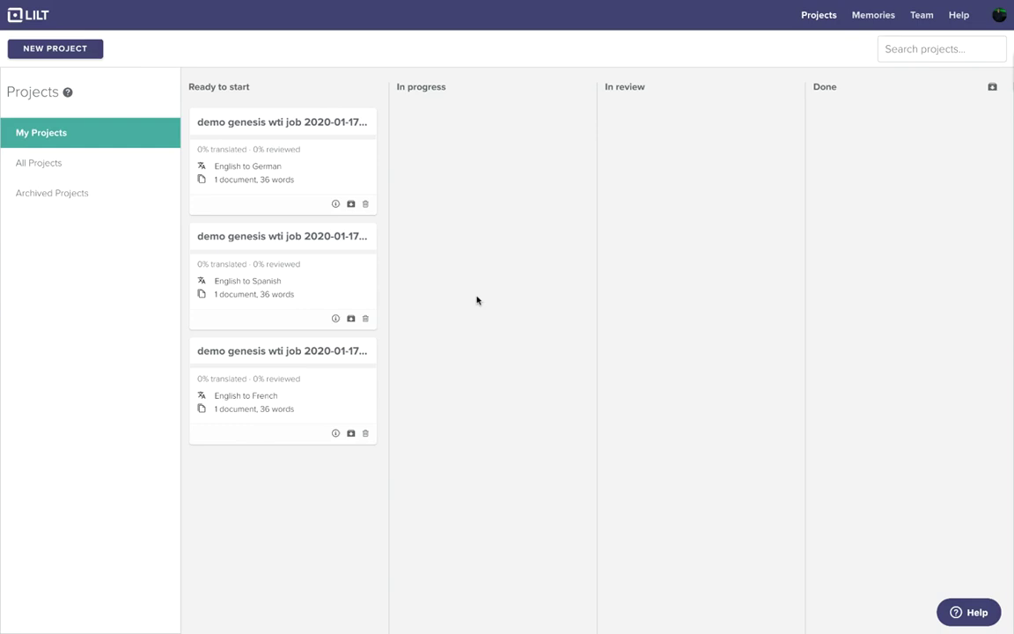
pyautogui.click(355, 396)
pyautogui.click(310, 226)
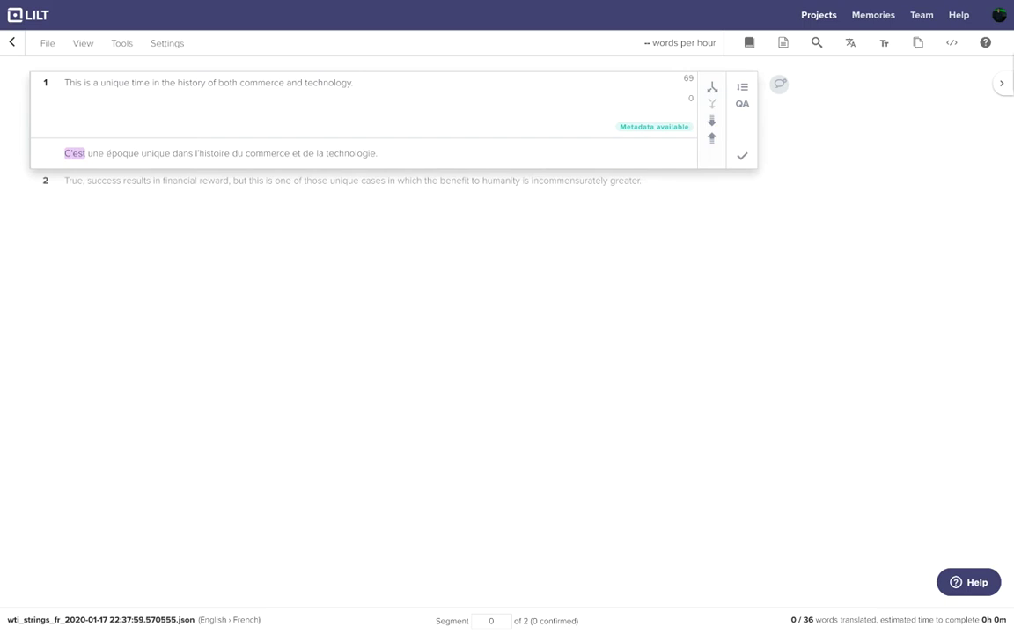
# Confirm the suggested French translations of both segments and mark the document as ready to review
pyautogui.hotkey('shift', 'Return')
pyautogui.hotkey('ctrl', 'Return')
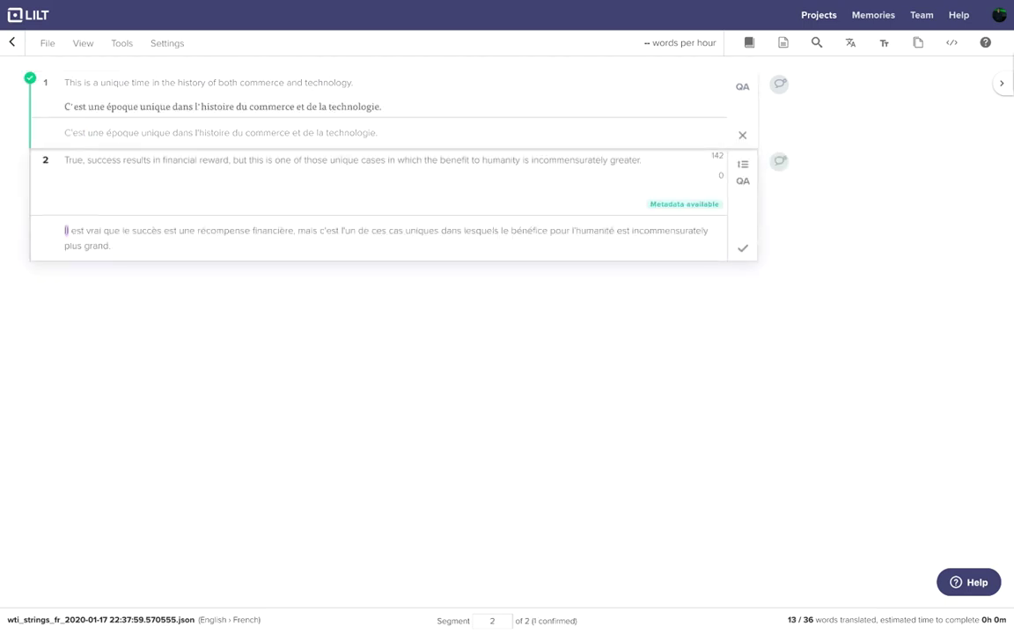
pyautogui.hotkey('shift', 'Return')
pyautogui.hotkey('ctrl', 'Return')
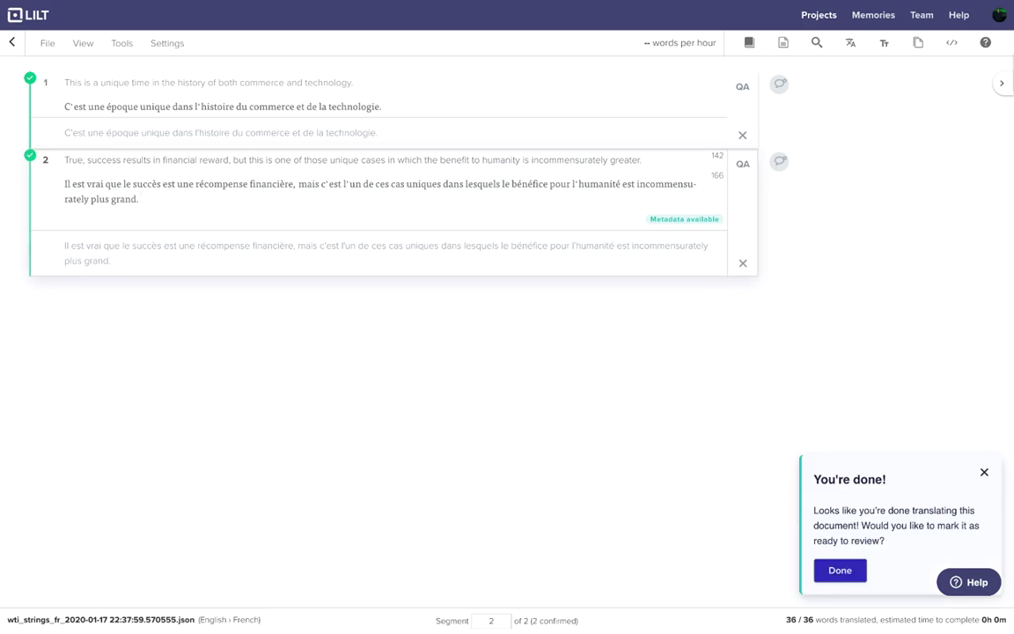
pyautogui.click(822, 570)
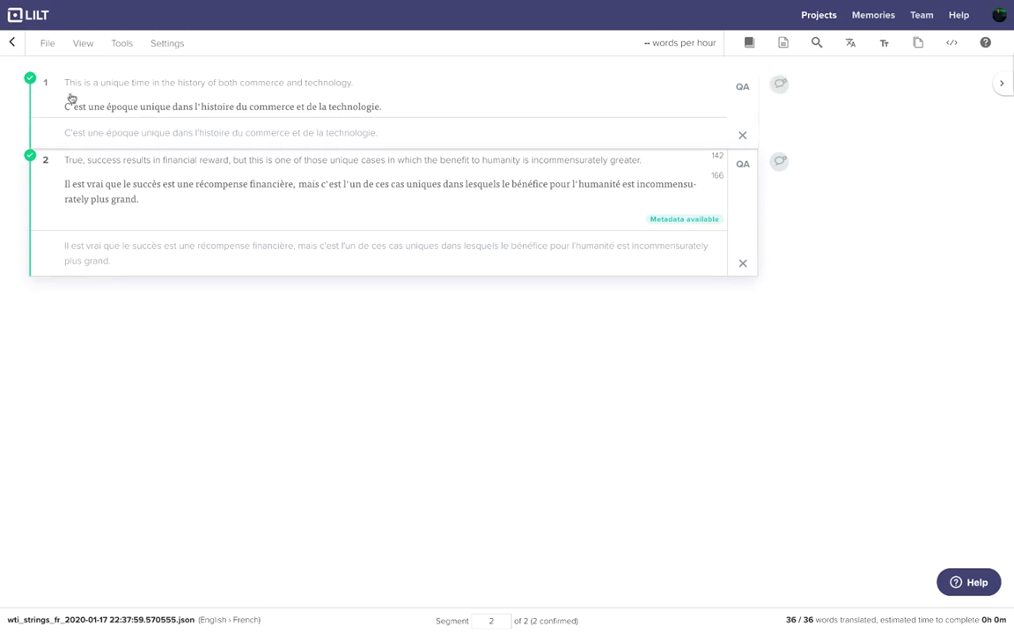
# Open the French document for review, accept both confirmed segments and mark the review as done
pyautogui.click(14, 44)
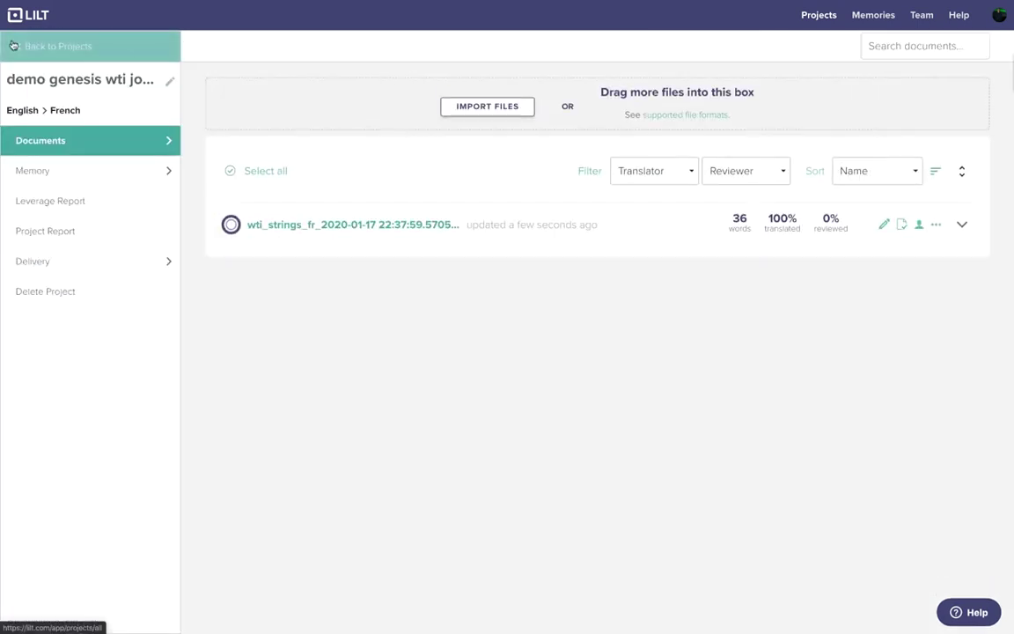
pyautogui.click(901, 226)
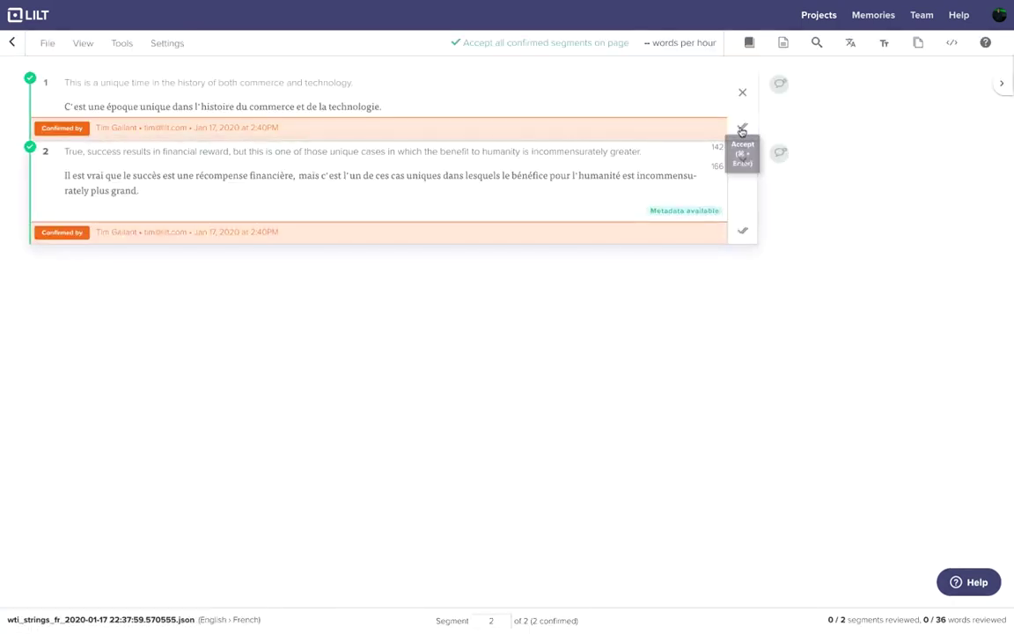
pyautogui.click(742, 126)
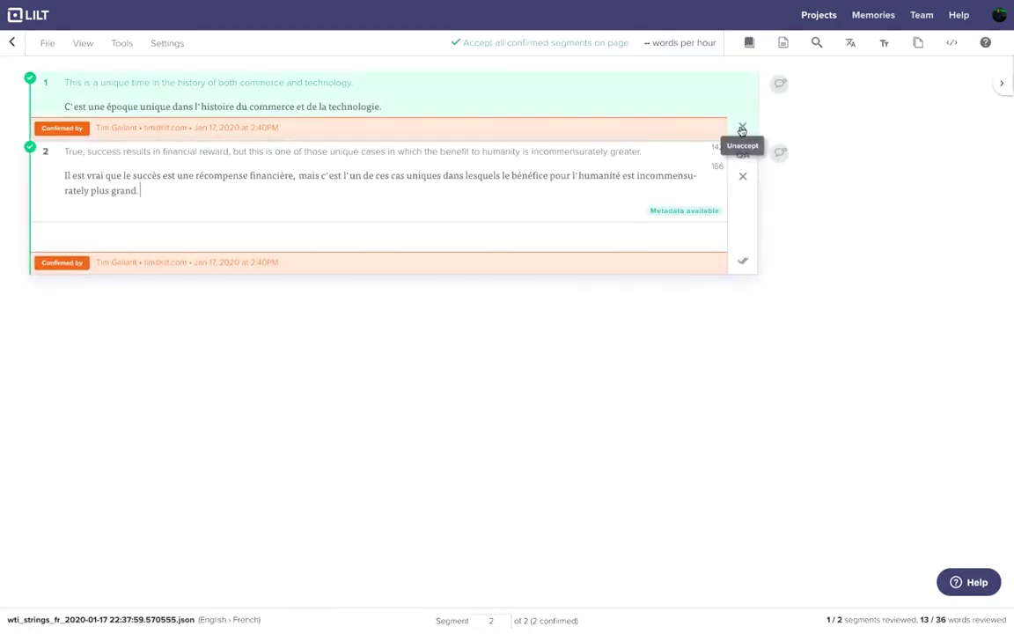
pyautogui.click(742, 275)
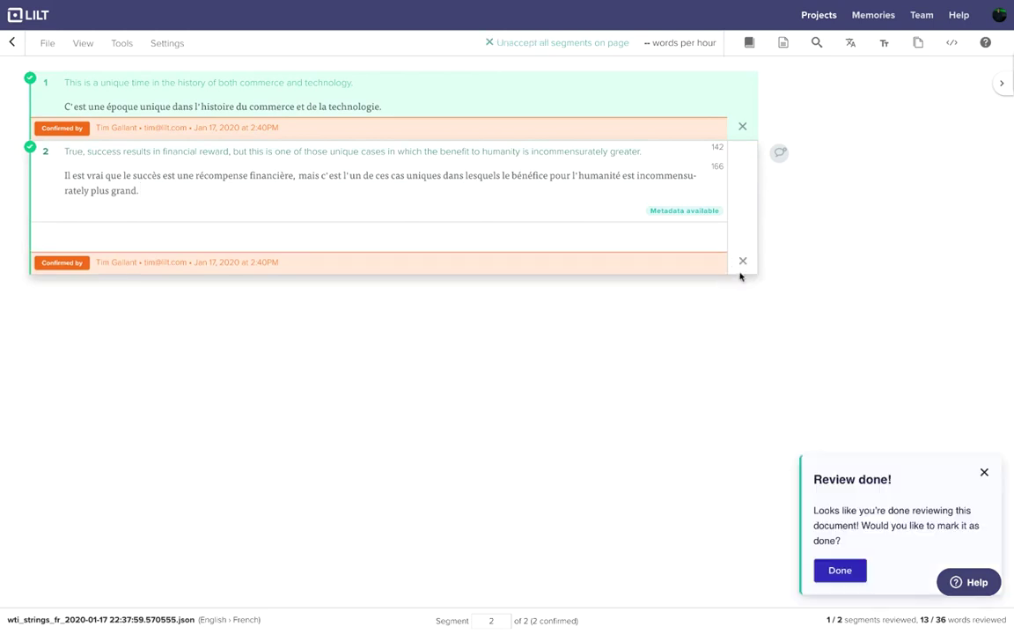
pyautogui.click(825, 577)
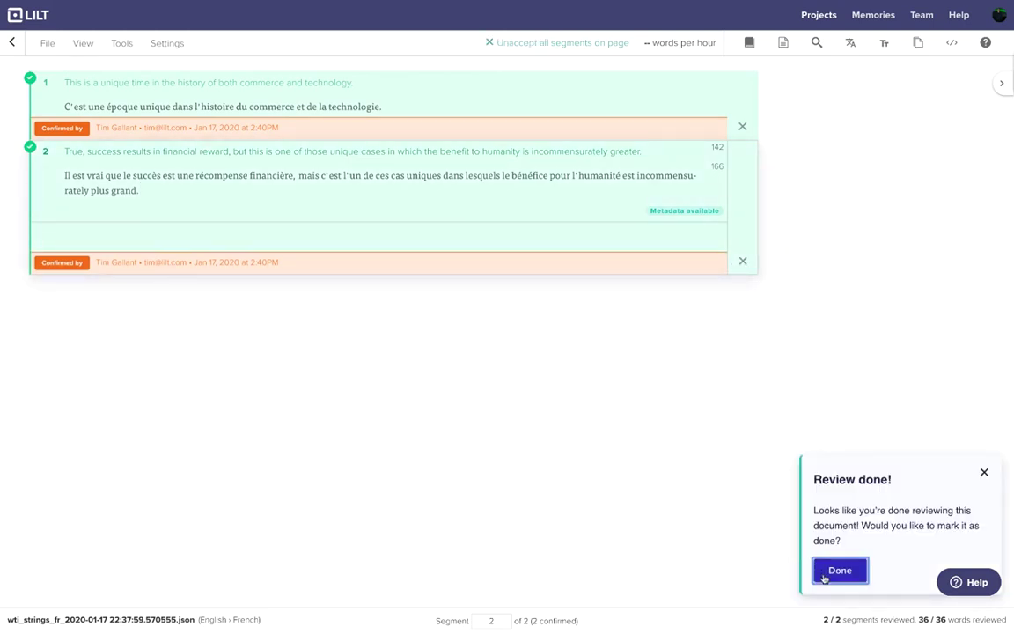
# Return to the project board and move the English to French project to Done
pyautogui.click(13, 44)
pyautogui.click(13, 48)
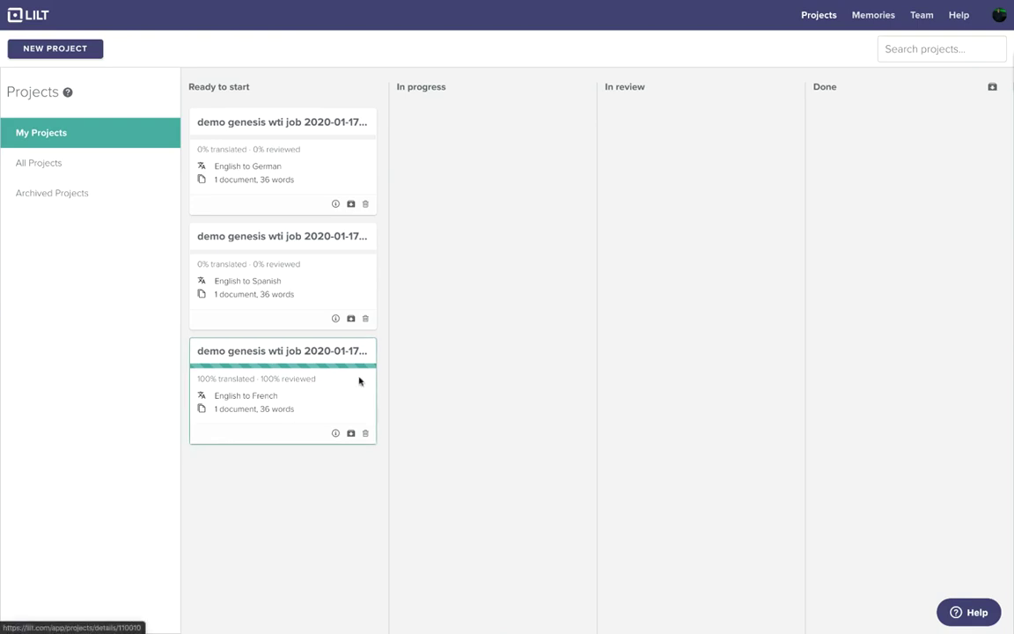
pyautogui.moveTo(370, 356); pyautogui.dragTo(914, 264)
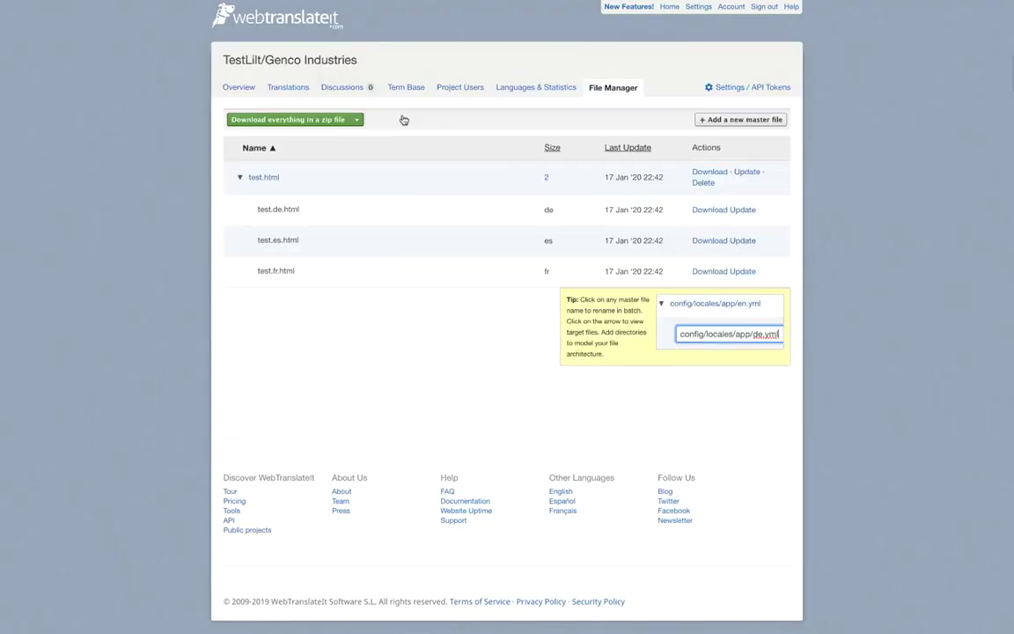
# Switch back to WebTranslateIt and display the Genco Industries translations with French as the target language
pyautogui.click(294, 92)
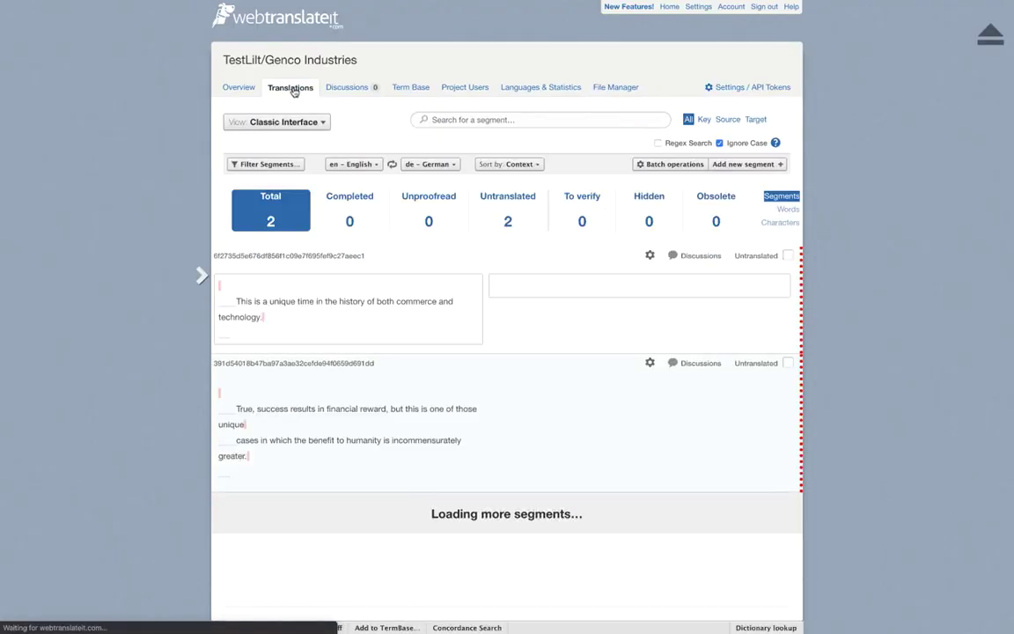
pyautogui.click(426, 164)
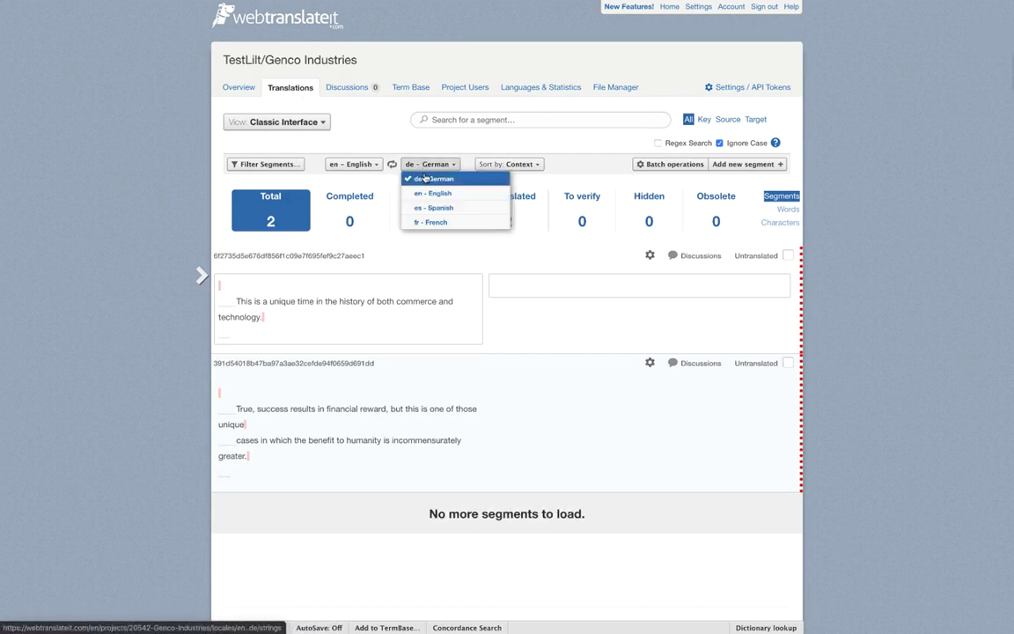
pyautogui.click(417, 224)
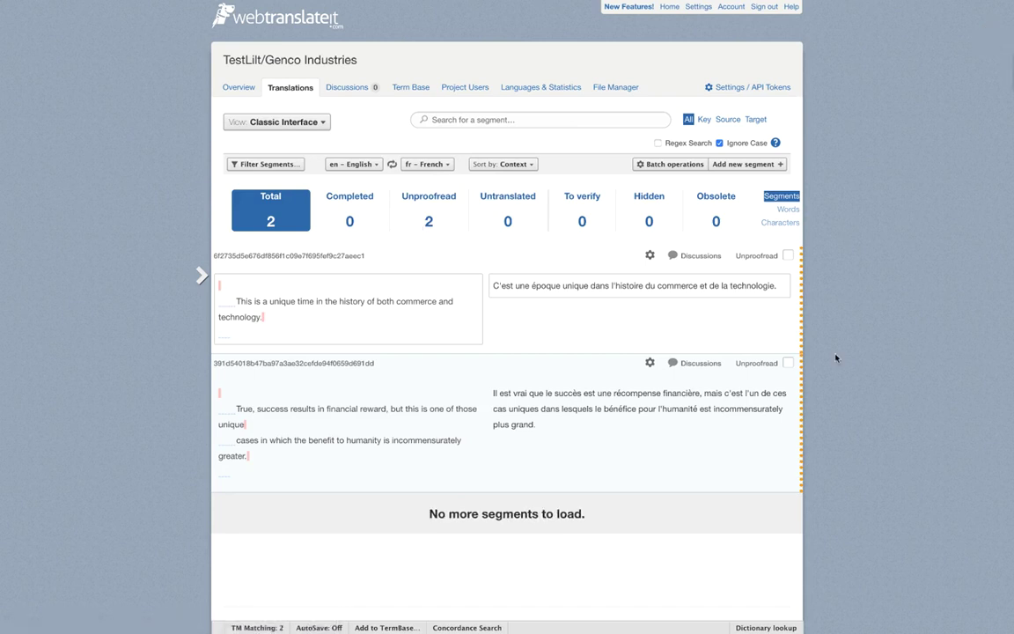